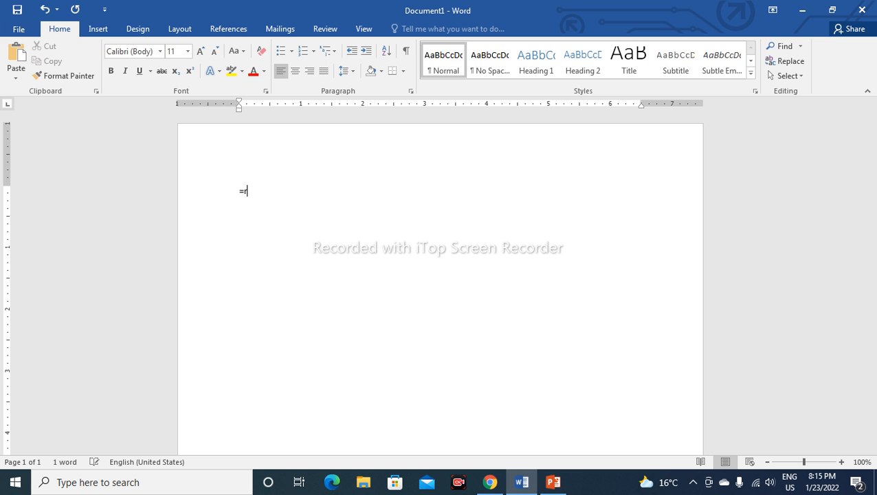
Generate sample paragraphs with the =rand() function and enlarge all of the text to 14 pt
{"action": "type", "text": "d()"}
{"action": "key", "text": "Return"}
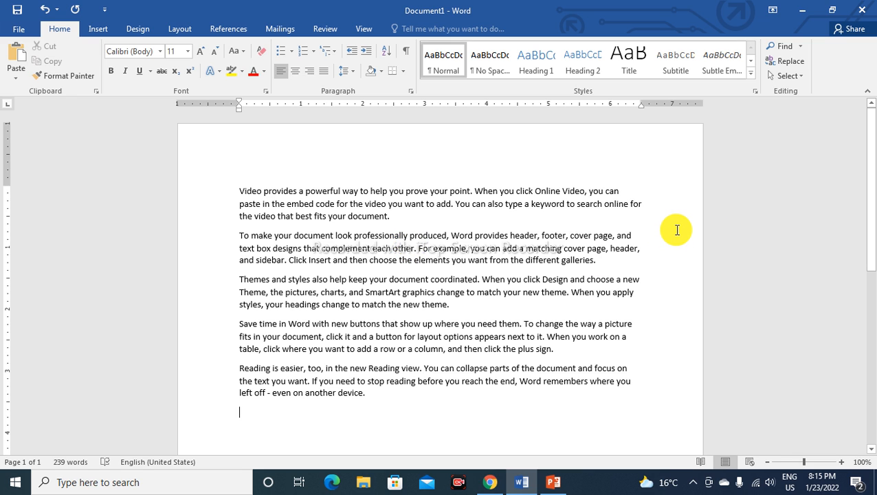
{"action": "key", "text": "ctrl+a"}
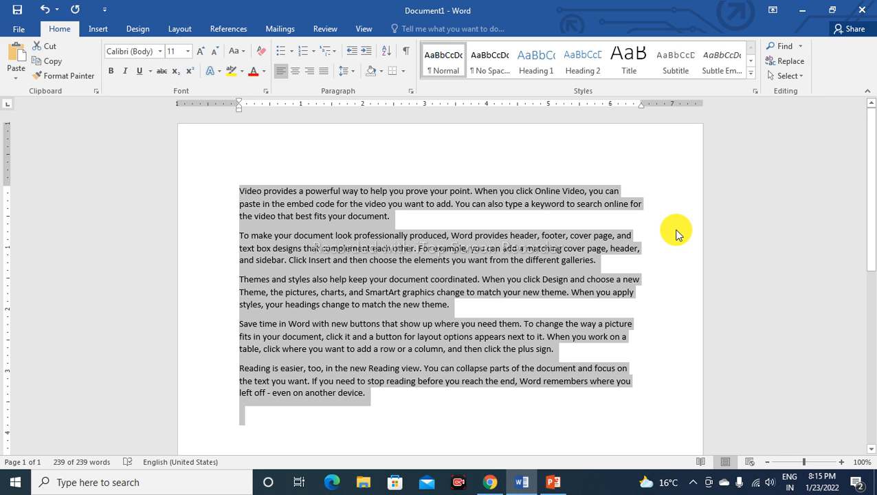
{"action": "left_click", "coordinate": [202, 54]}
{"action": "left_click", "coordinate": [202, 54]}
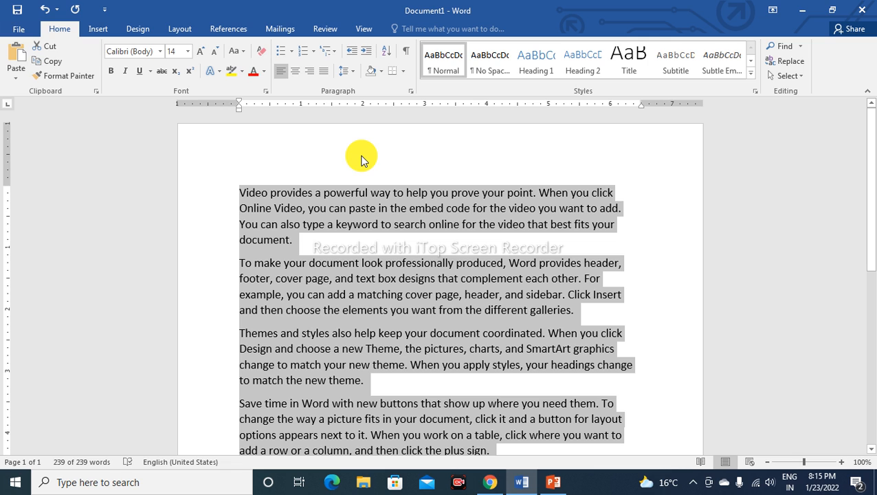
{"action": "left_click", "coordinate": [312, 198]}
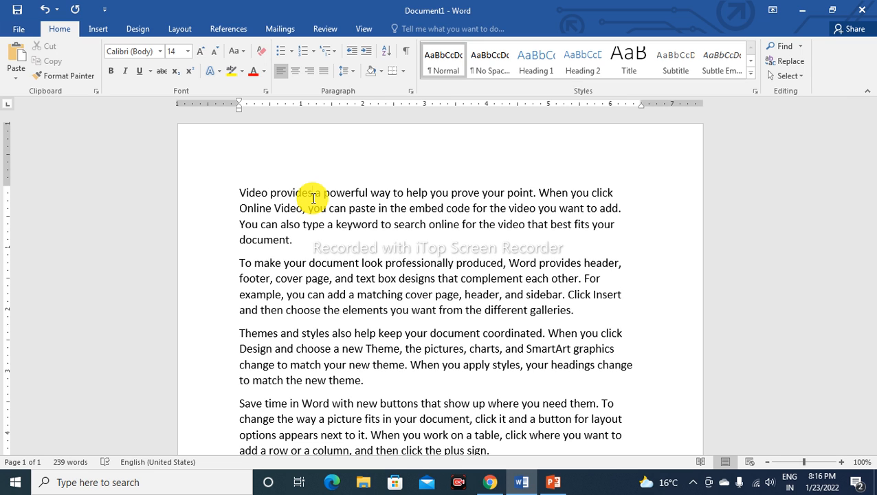
{"action": "left_click", "coordinate": [313, 195]}
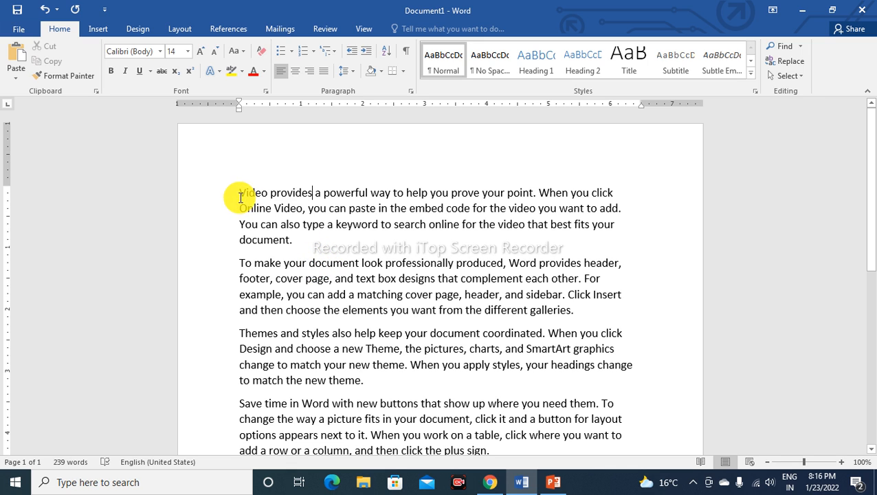
Apply strikethrough to the first line of the first paragraph, from "Video provides" to "When you click"
{"action": "left_click_drag", "start_coordinate": [240, 197], "coordinate": [613, 195]}
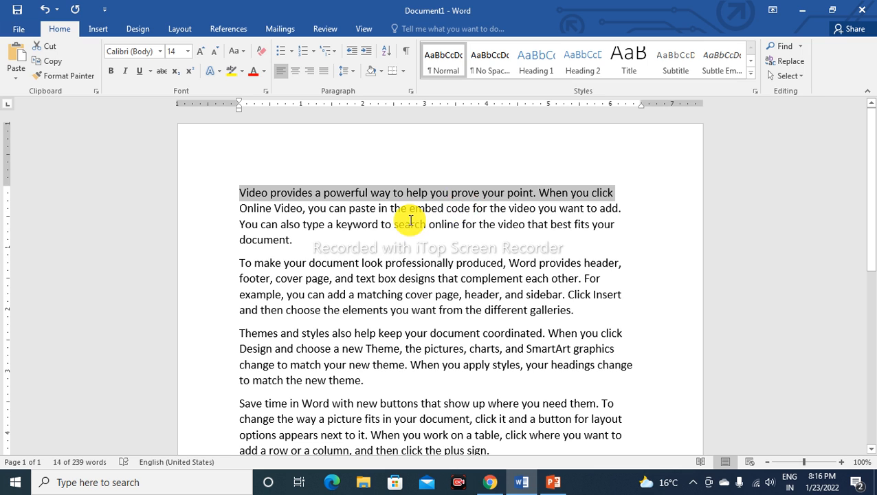
{"action": "left_click", "coordinate": [161, 71]}
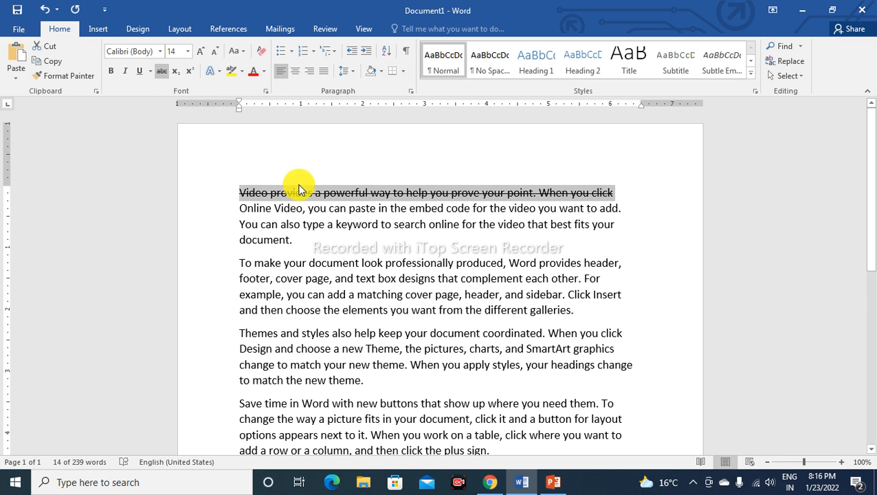
{"action": "left_click", "coordinate": [379, 193]}
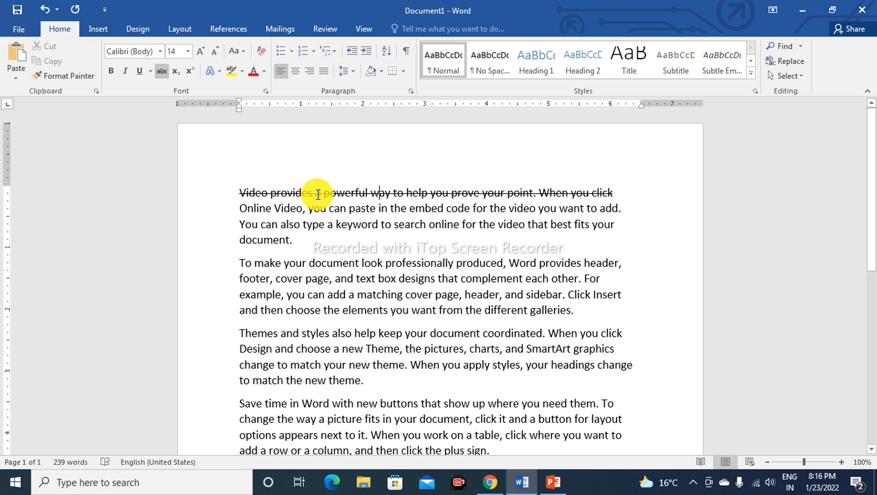
Remove the strikethrough from the first line of the first paragraph
{"action": "left_click_drag", "start_coordinate": [613, 191], "coordinate": [244, 198]}
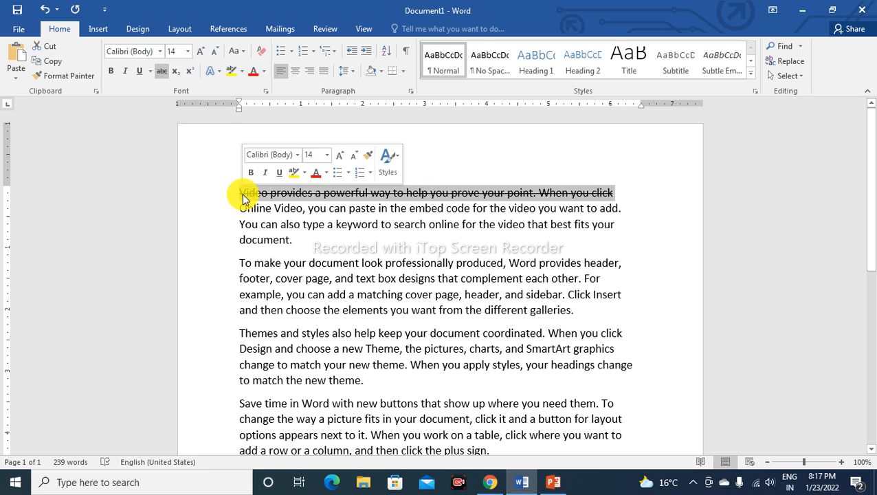
{"action": "left_click", "coordinate": [163, 72]}
{"action": "left_click", "coordinate": [321, 194]}
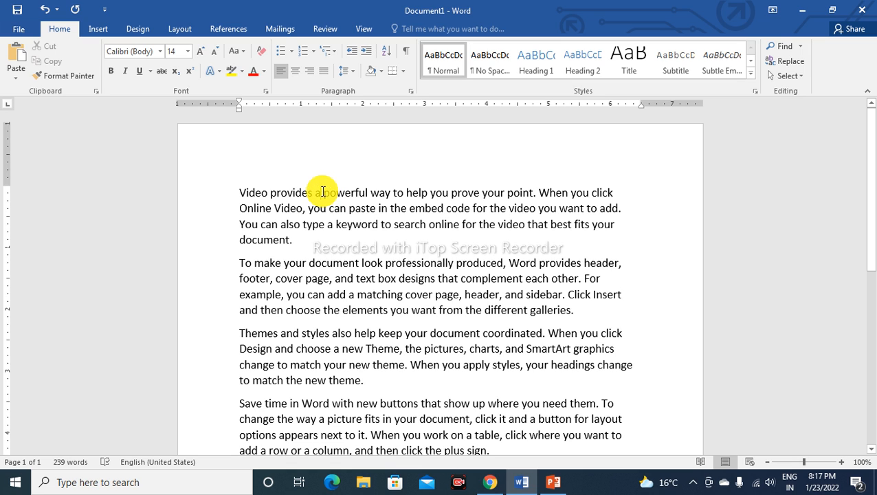
Strike through "a powerful way to help" in the first line and remove that strikethrough again
{"action": "left_click_drag", "start_coordinate": [318, 192], "coordinate": [427, 199]}
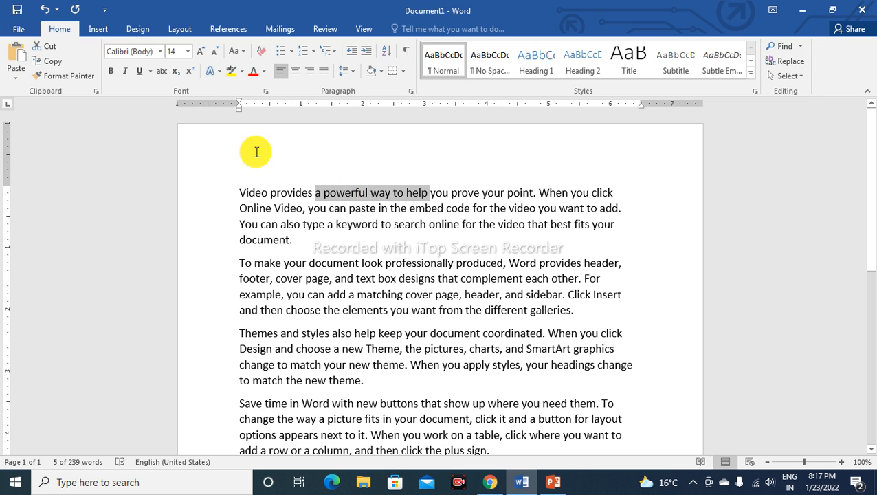
{"action": "left_click", "coordinate": [165, 72]}
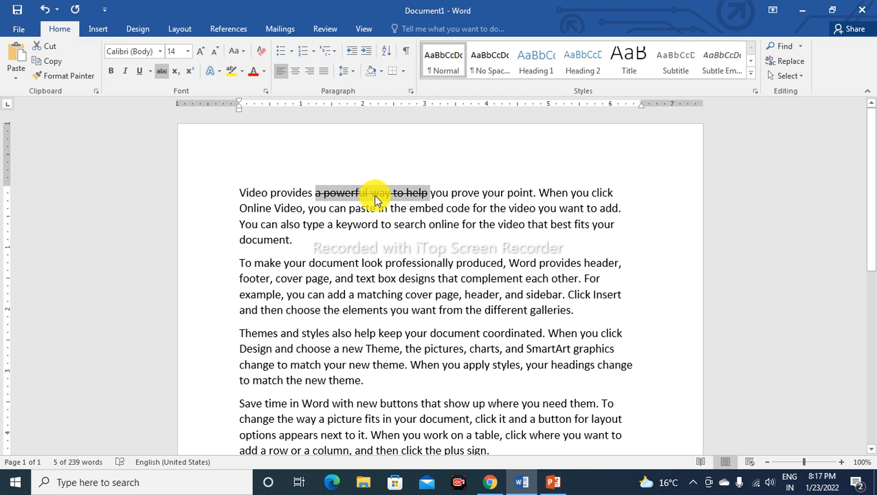
{"action": "left_click", "coordinate": [163, 74]}
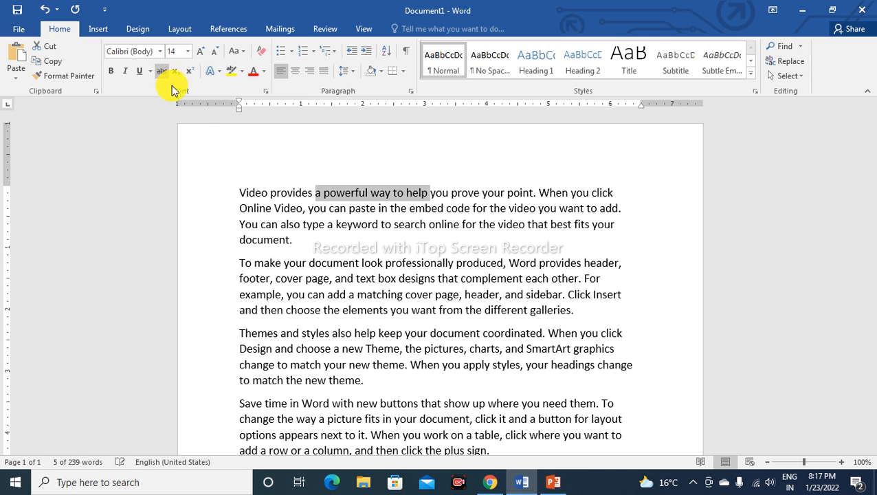
{"action": "left_click", "coordinate": [371, 193]}
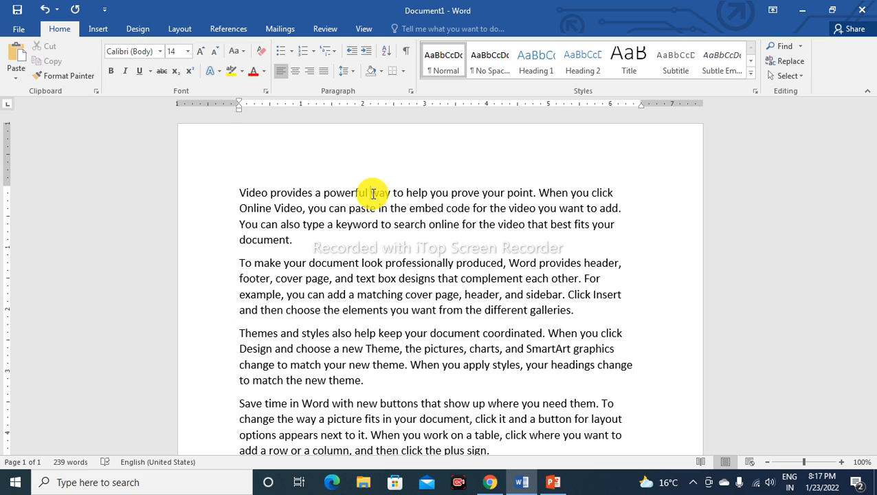
Enter "Global compute Academy" in strikethrough text on the empty line below the last paragraph
{"action": "scroll", "coordinate": [385, 275], "scroll_direction": "down", "scroll_amount": 4}
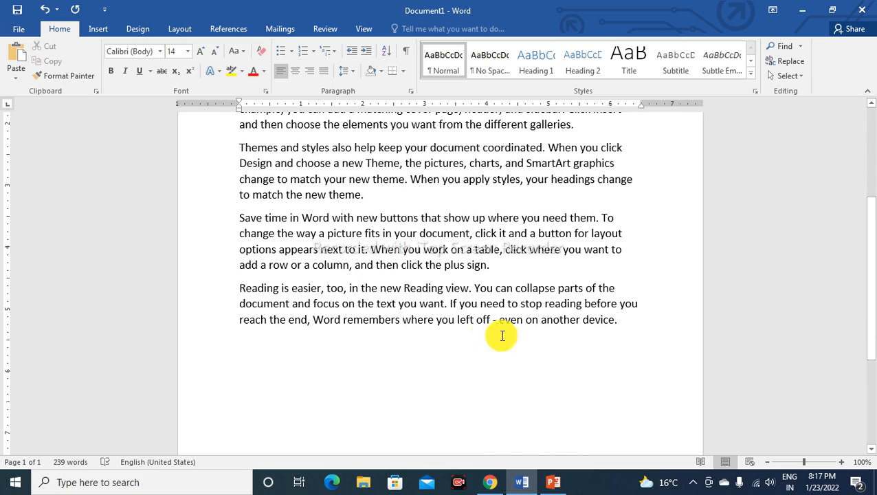
{"action": "left_click", "coordinate": [260, 345]}
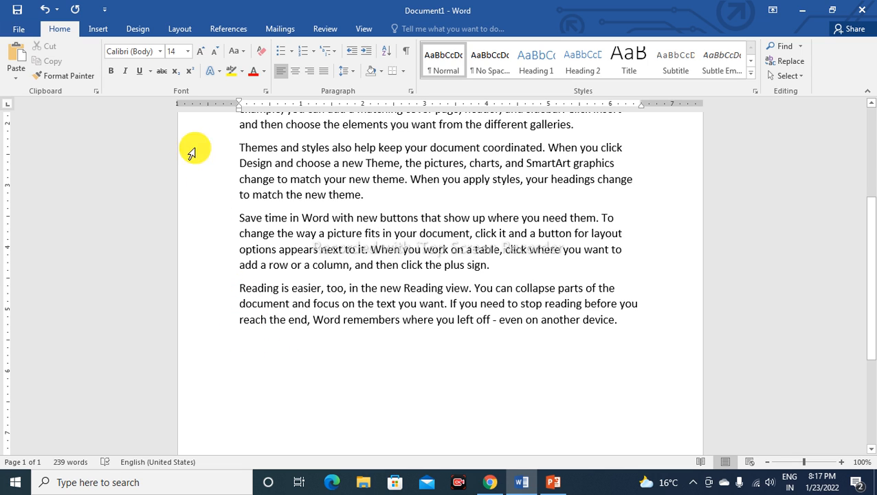
{"action": "left_click", "coordinate": [162, 70]}
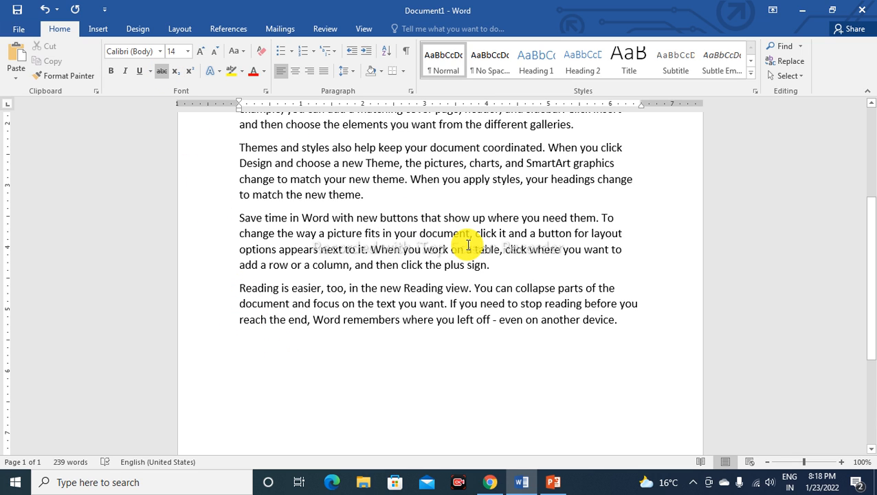
{"action": "type", "text": "Globa"}
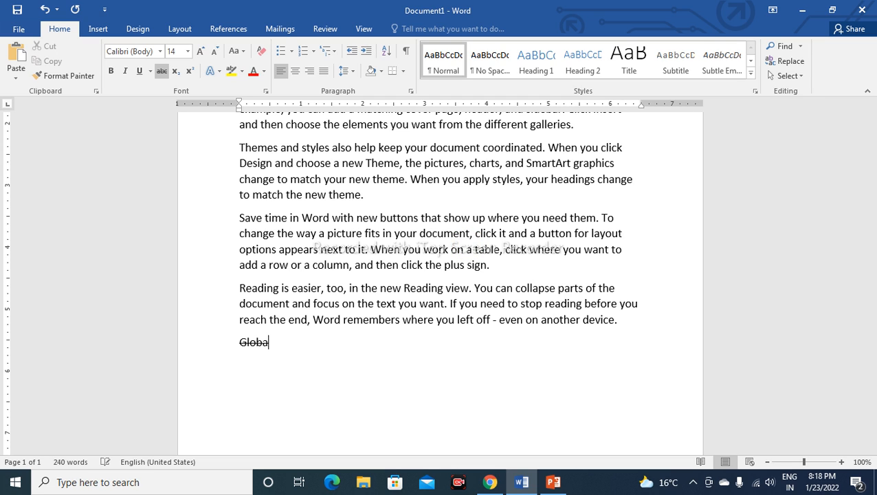
{"action": "type", "text": "l compute Academ"}
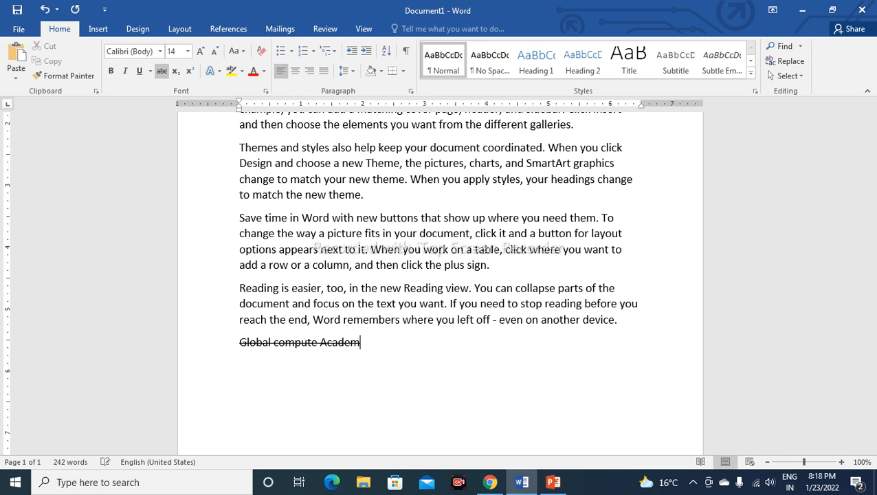
{"action": "type", "text": "y"}
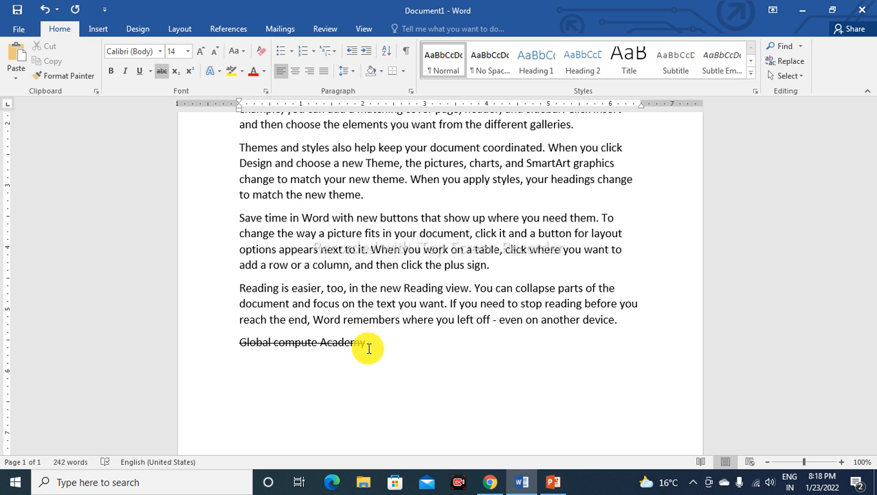
Remove the strikethrough from the "Global compute Academy" line
{"action": "key", "text": "ctrl+shift+Left"}
{"action": "key", "text": "ctrl+shift+Left"}
{"action": "key", "text": "ctrl+shift+Left"}
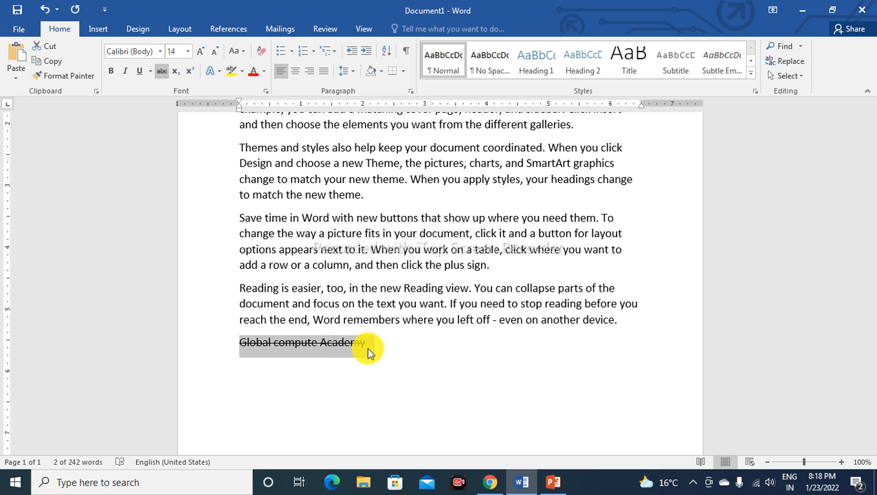
{"action": "left_click", "coordinate": [162, 71]}
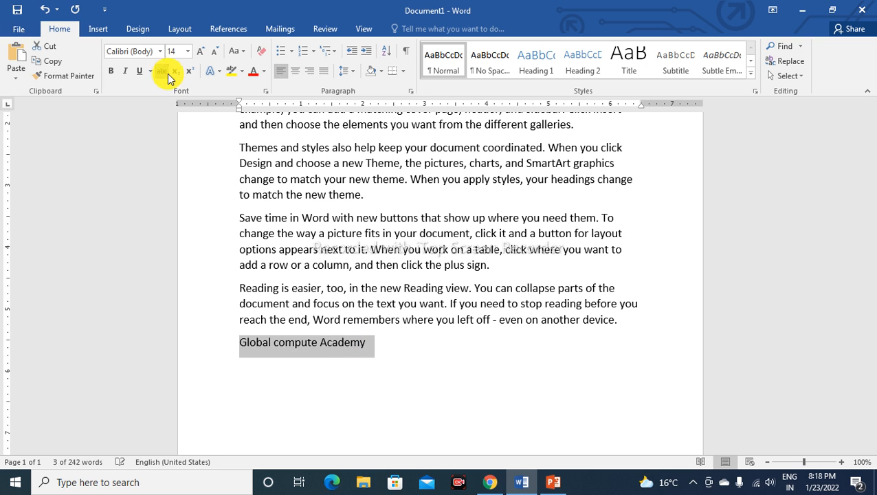
{"action": "left_click", "coordinate": [402, 350]}
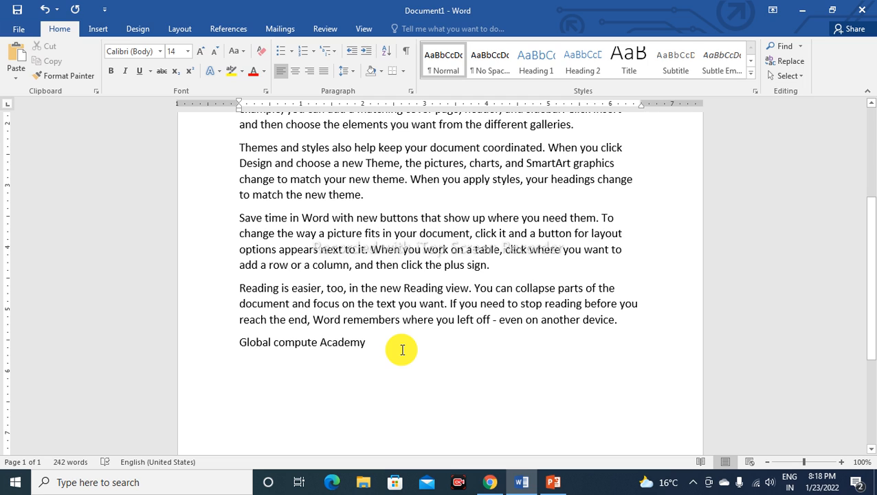
Add a new line reading "Global Computer Academy" below "Global compute Academy"
{"action": "key", "text": "Return"}
{"action": "type", "text": "Global "}
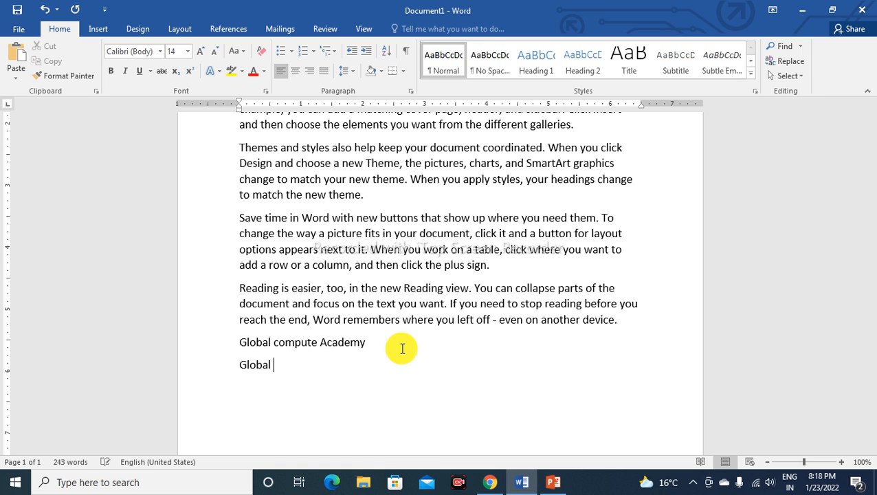
{"action": "type", "text": "Compute"}
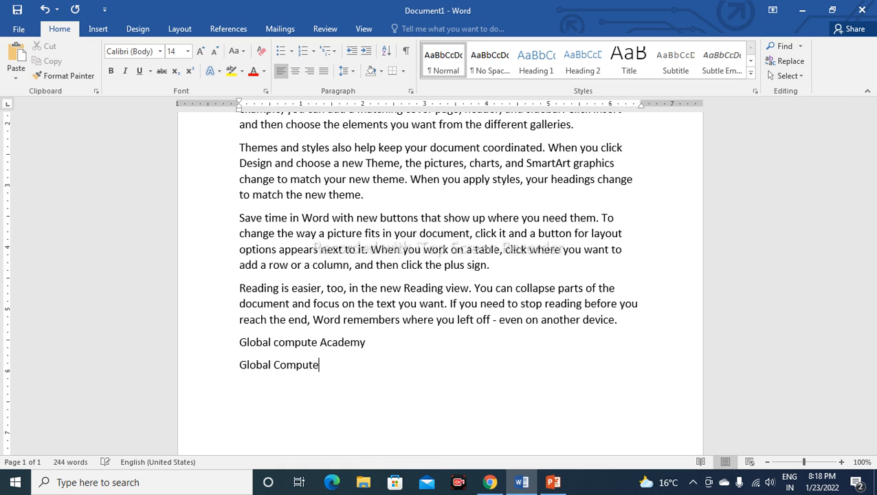
{"action": "type", "text": "r Academy"}
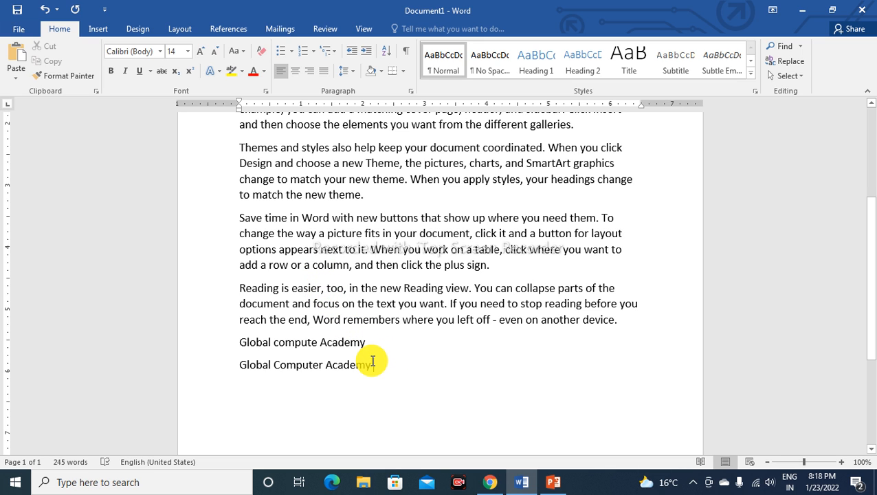
Add the chemical formula "H2SO4" on a new line below "Global Computer Academy"
{"action": "key", "text": "Return"}
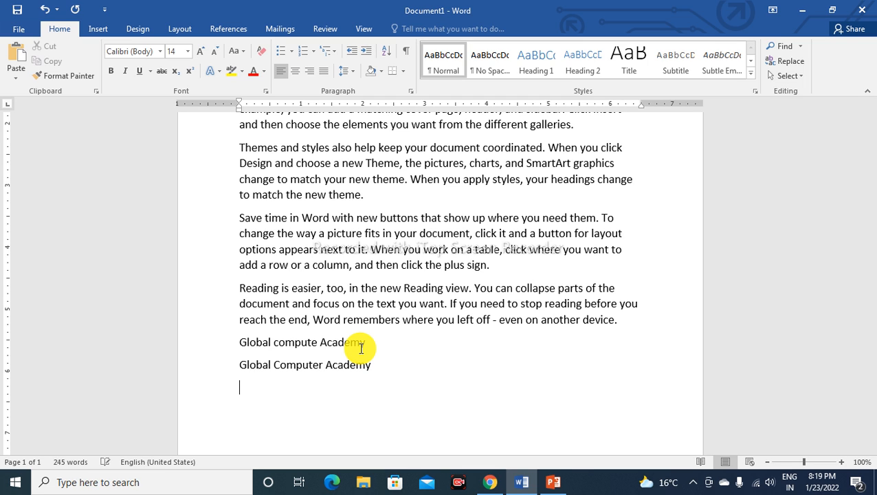
{"action": "type", "text": "H"}
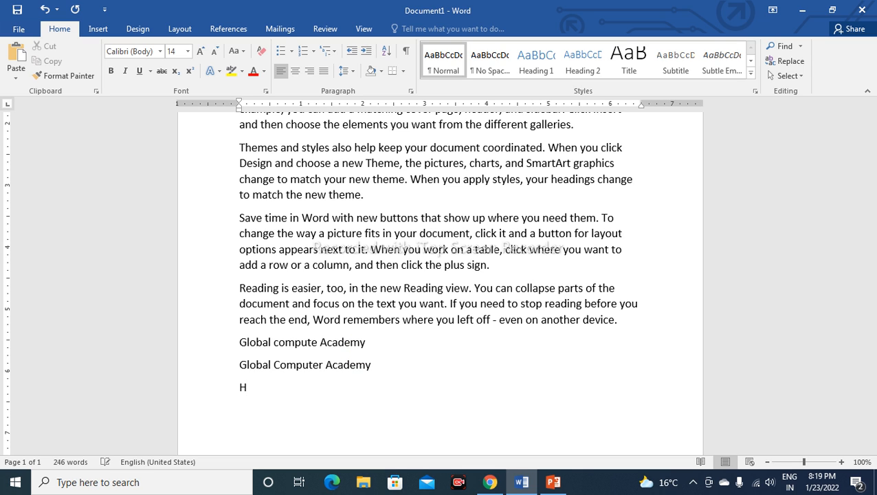
{"action": "type", "text": "2SO4"}
Format the 4 and the 2 in H2SO4 as subscripts, and turn subscript off at the end of the formula
{"action": "key", "text": "shift+Left"}
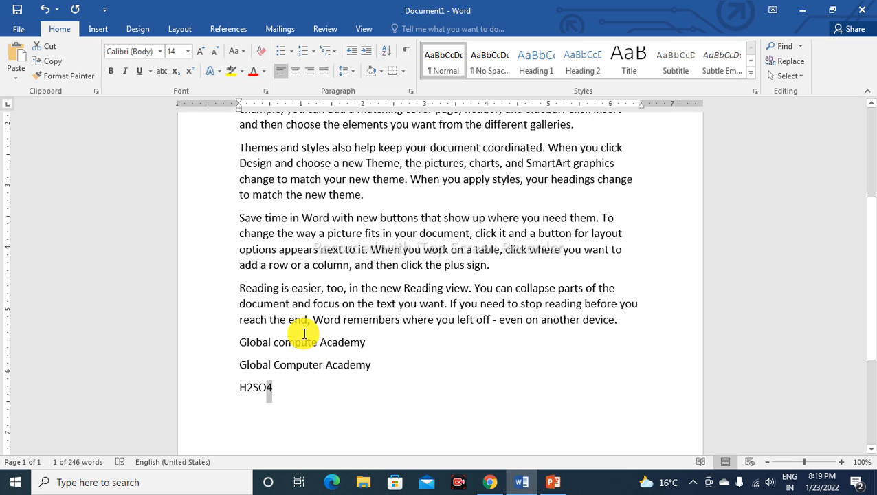
{"action": "left_click", "coordinate": [175, 72]}
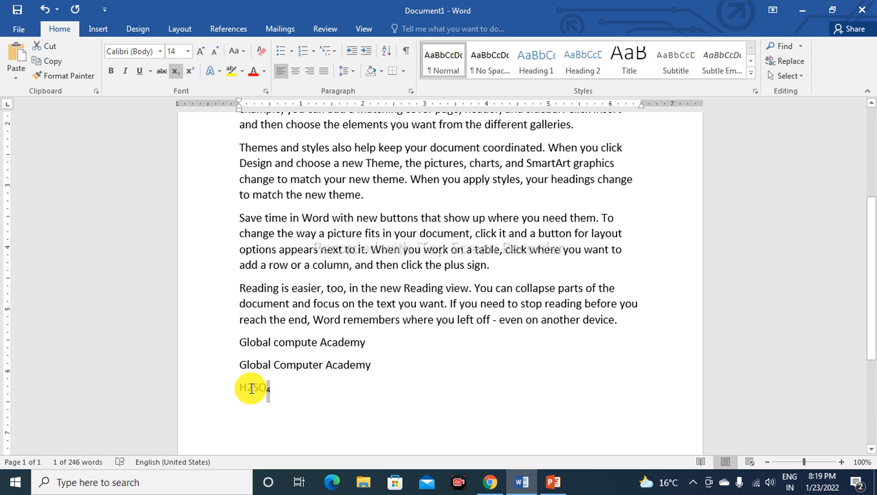
{"action": "left_click_drag", "start_coordinate": [252, 387], "coordinate": [247, 388]}
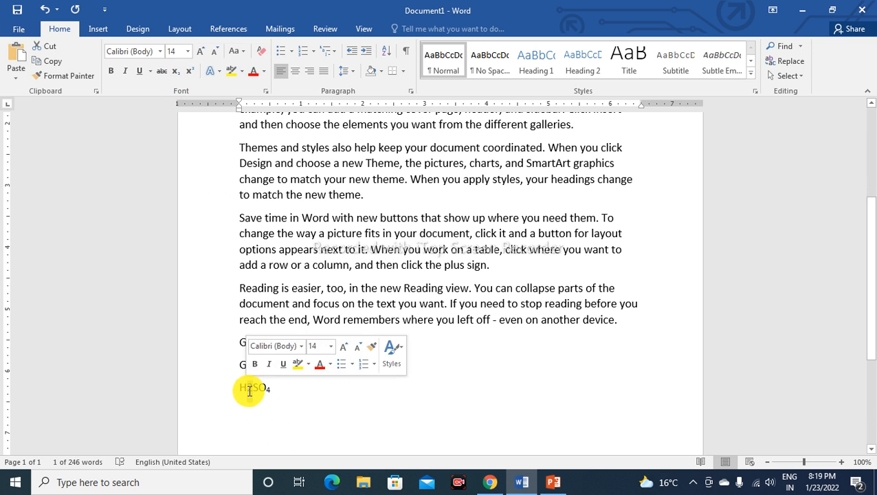
{"action": "left_click", "coordinate": [178, 80]}
{"action": "left_click", "coordinate": [282, 391]}
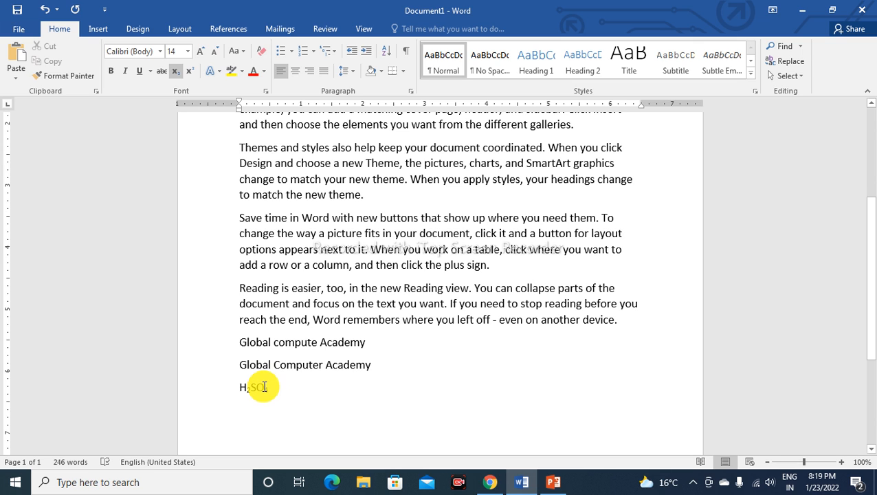
{"action": "left_click", "coordinate": [175, 71]}
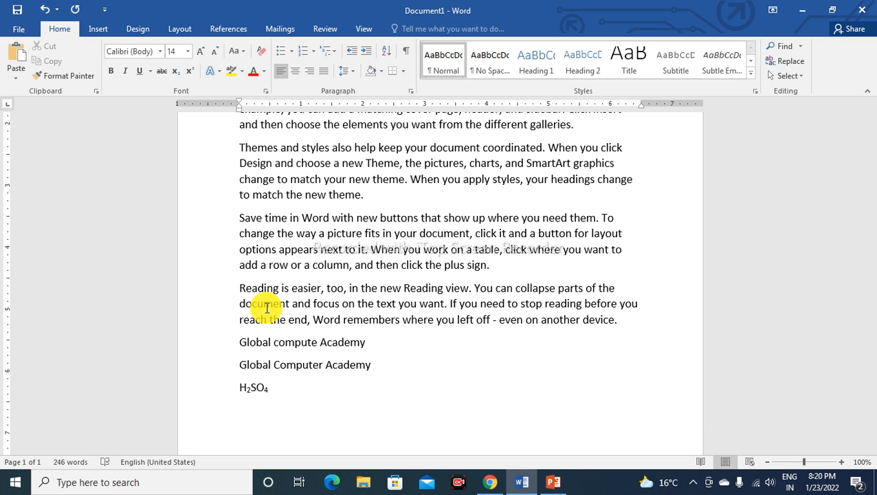
Add a new line reading "MicrosoftR" below the H2SO4 formula
{"action": "type", "text": "ml"}
{"action": "key", "text": "BackSpace"}
{"action": "key", "text": "BackSpace"}
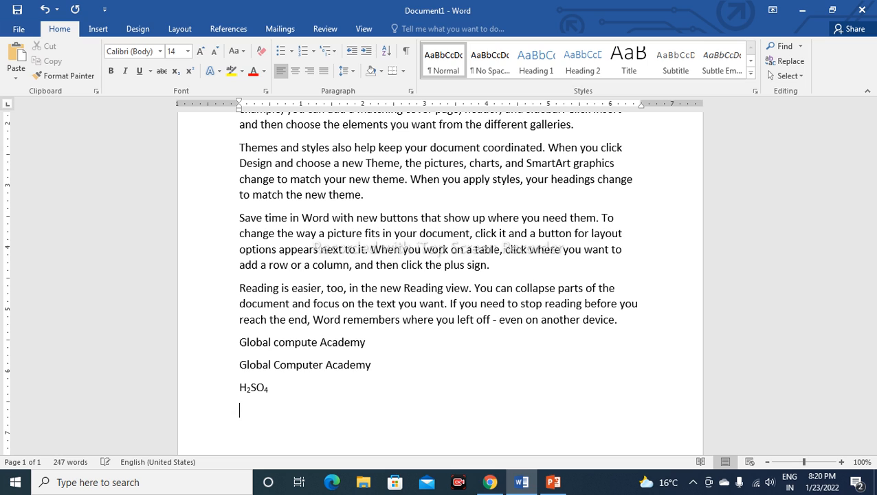
{"action": "type", "text": "M"}
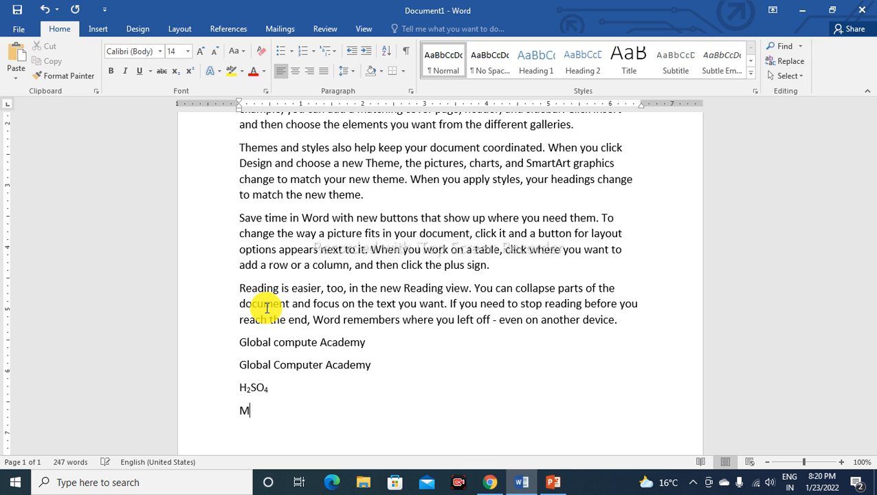
{"action": "type", "text": "icros"}
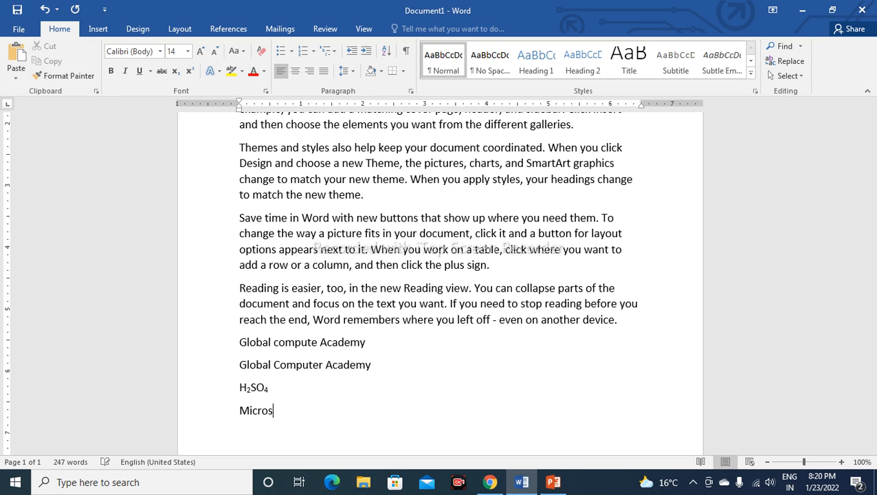
{"action": "type", "text": "oft"}
{"action": "type", "text": "r"}
{"action": "key", "text": "BackSpace"}
{"action": "type", "text": "R"}
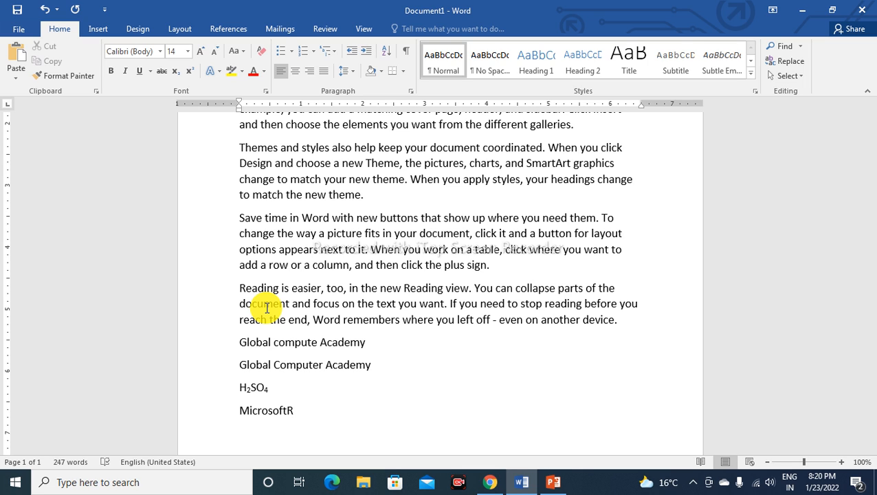
Format the R after Microsoft as a subscript, and start a new line with subscript turned off
{"action": "key", "text": "shift+Left"}
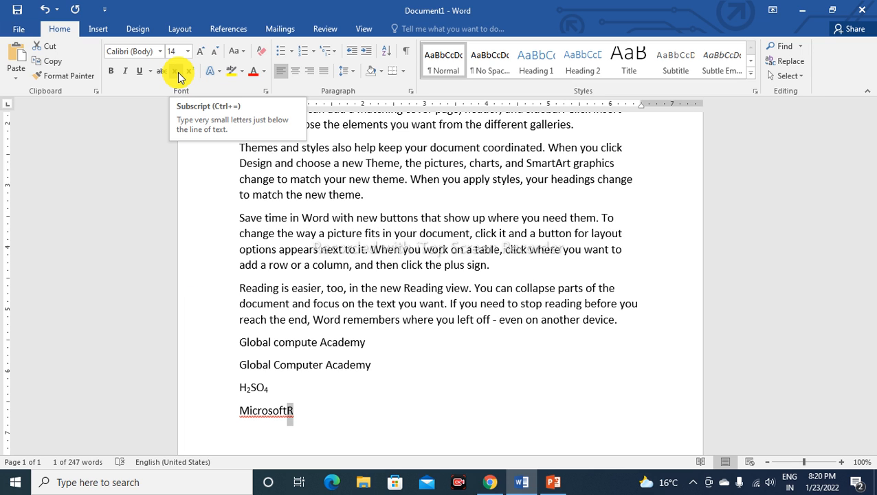
{"action": "left_click", "coordinate": [178, 77]}
{"action": "left_click", "coordinate": [292, 413]}
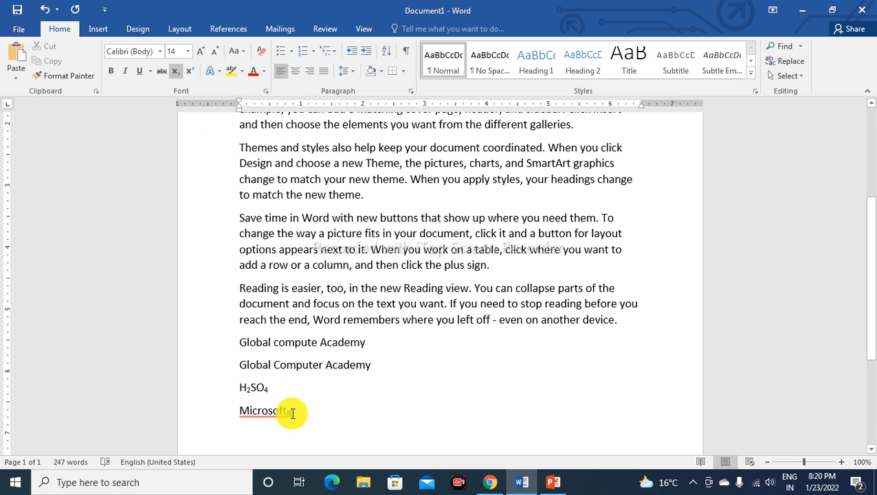
{"action": "left_click", "coordinate": [288, 414]}
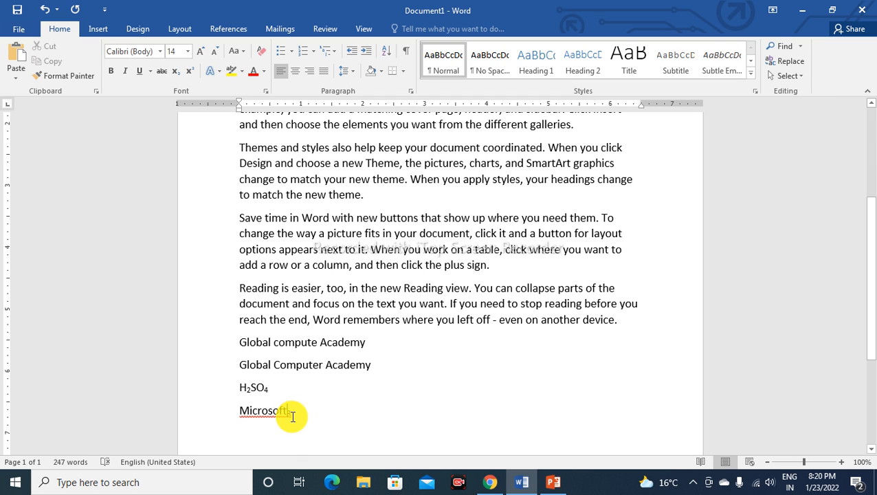
{"action": "left_click_drag", "start_coordinate": [288, 415], "coordinate": [296, 416]}
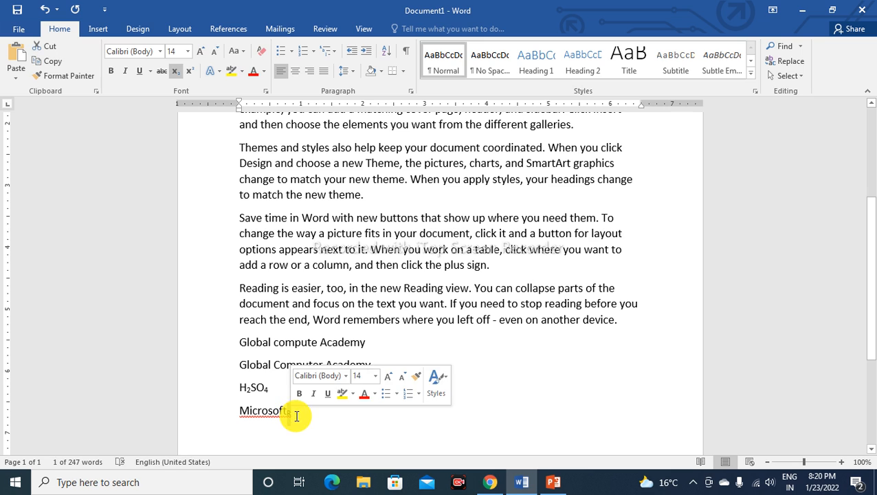
{"action": "left_click", "coordinate": [288, 413]}
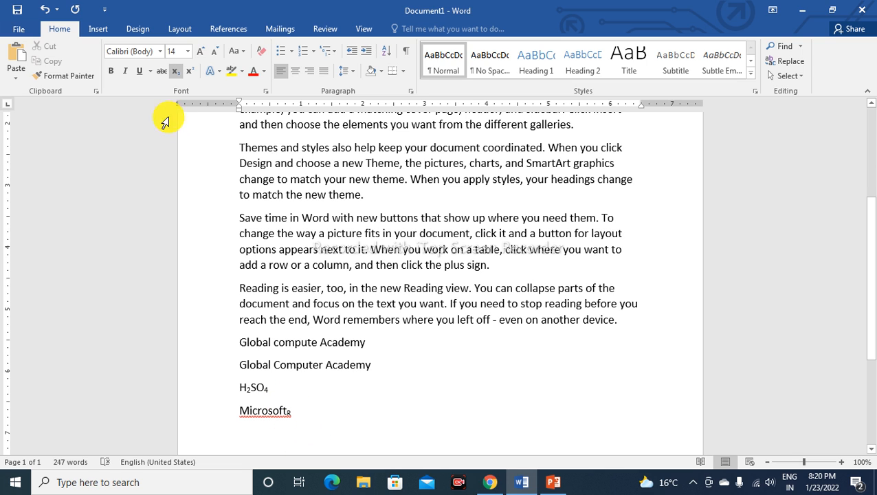
{"action": "left_click", "coordinate": [175, 71]}
{"action": "key", "text": "Return"}
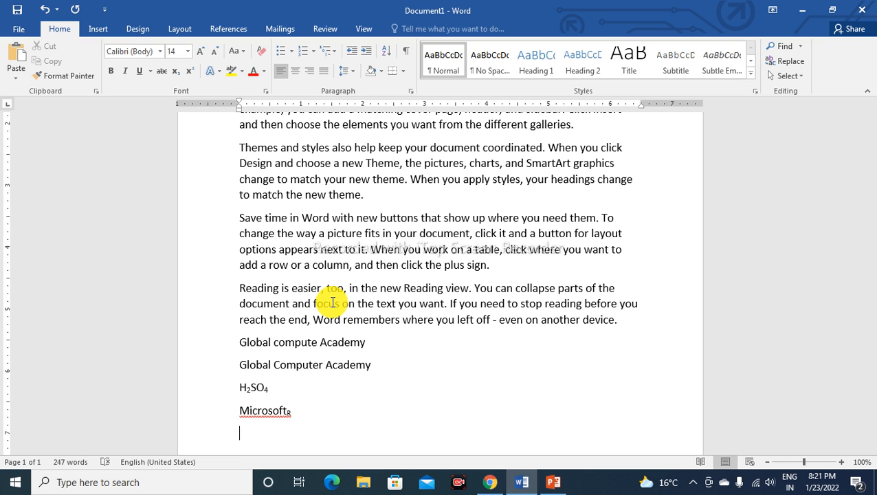
Write "Microsofttm" on the new line, declining the OneDrive screenshot offer along the way
{"action": "type", "text": "mi"}
{"action": "key", "text": "BackSpace"}
{"action": "key", "text": "BackSpace"}
{"action": "type", "text": "Mi"}
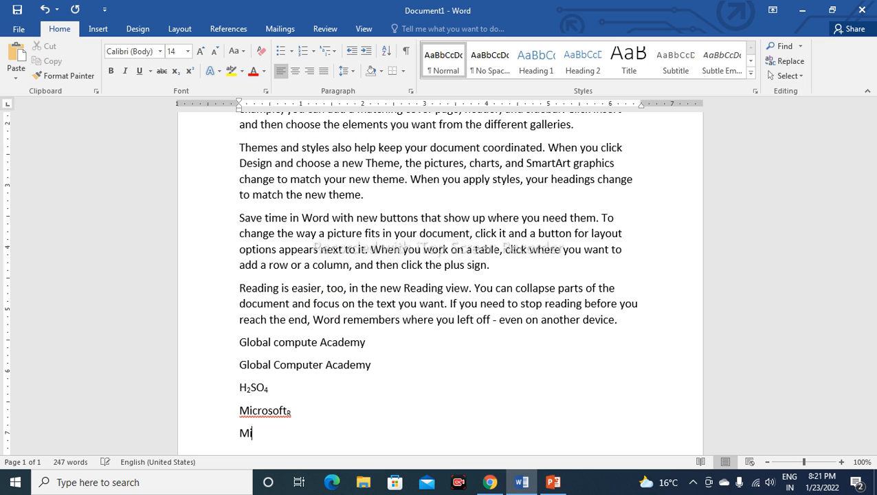
{"action": "type", "text": "crosoft"}
{"action": "type", "text": "thy"}
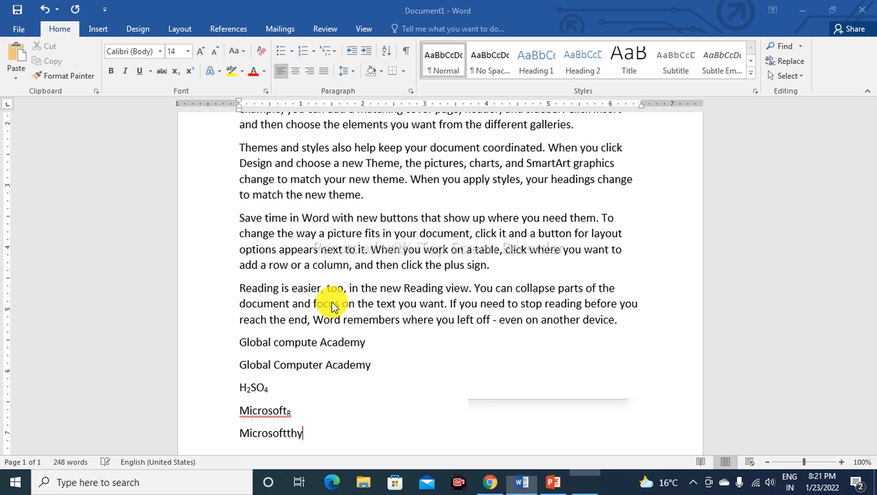
{"action": "key", "text": "Print"}
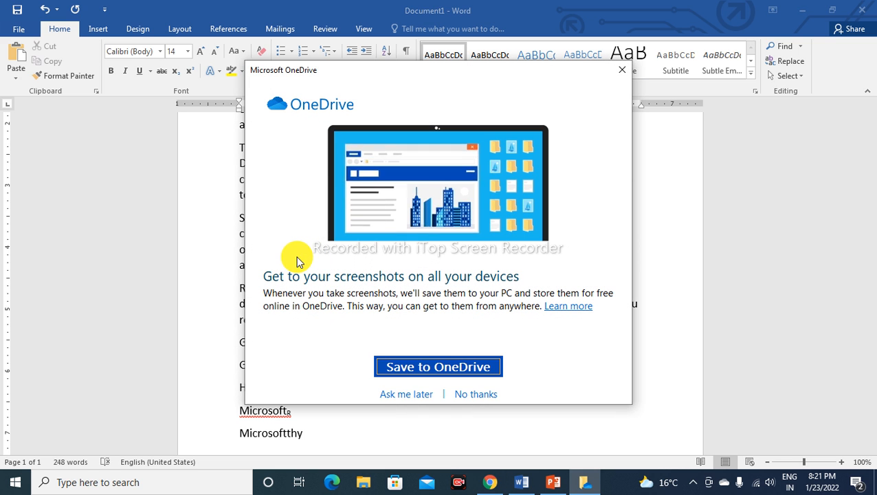
{"action": "left_click", "coordinate": [473, 394]}
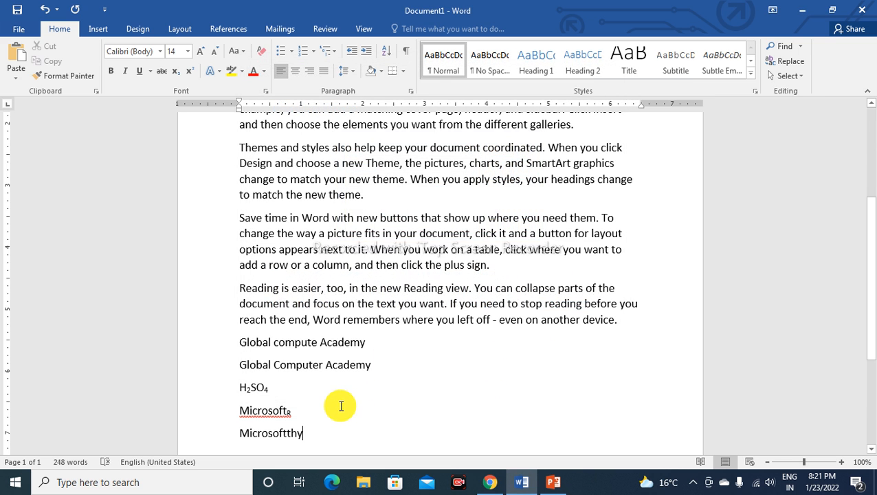
{"action": "key", "text": "BackSpace"}
{"action": "key", "text": "BackSpace"}
{"action": "key", "text": "BackSpace"}
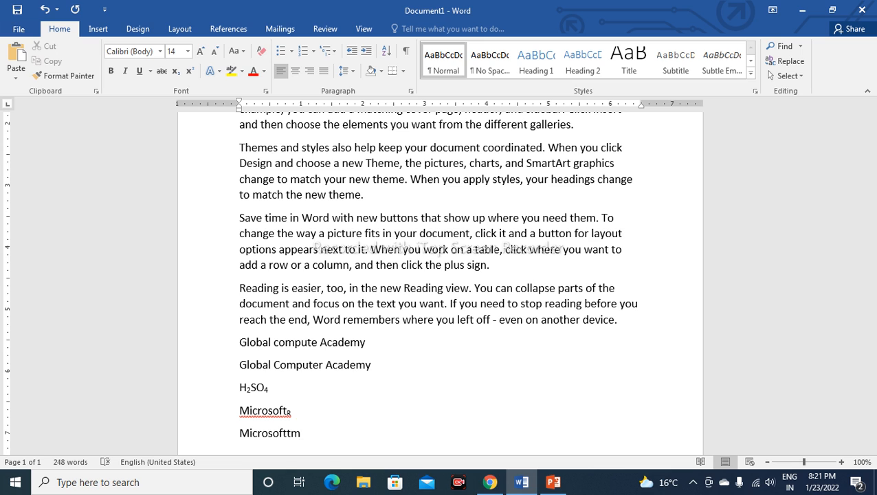
Format the "tm" at the end of "Microsofttm" as superscript
{"action": "key", "text": "shift+Left"}
{"action": "key", "text": "shift+Left"}
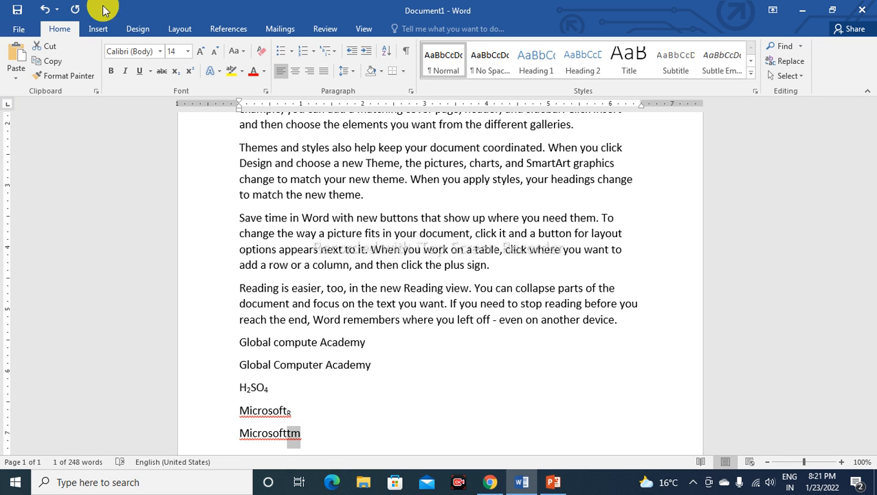
{"action": "left_click", "coordinate": [191, 70]}
{"action": "left_click", "coordinate": [298, 435]}
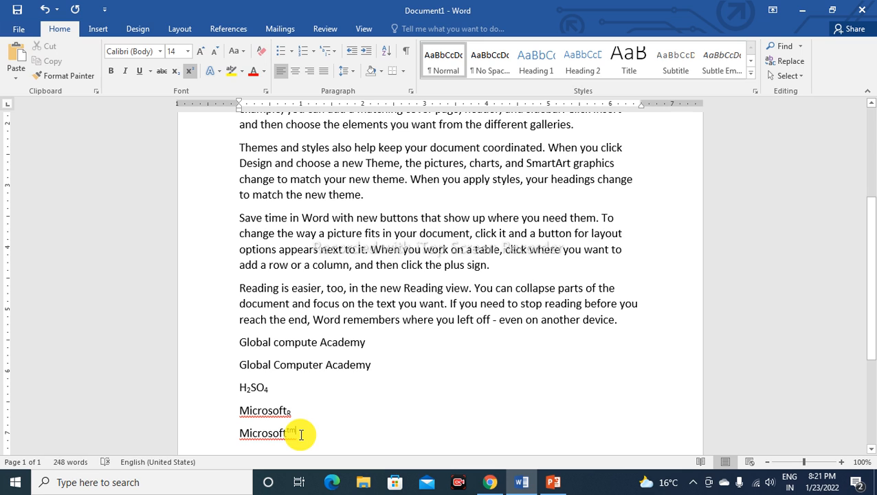
Replace the "tm" after Microsoft with the trademark symbol ™ by entering "(tm)", and start a new line
{"action": "key", "text": "BackSpace"}
{"action": "key", "text": "BackSpace"}
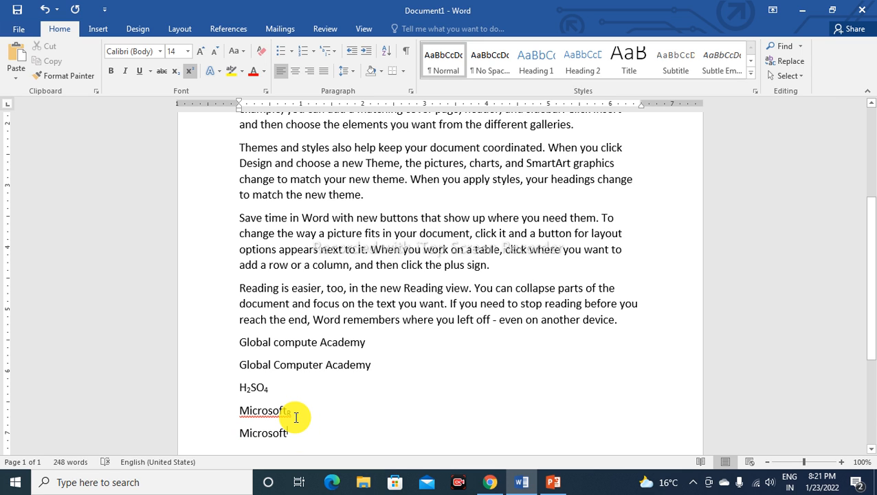
{"action": "type", "text": "(tm)"}
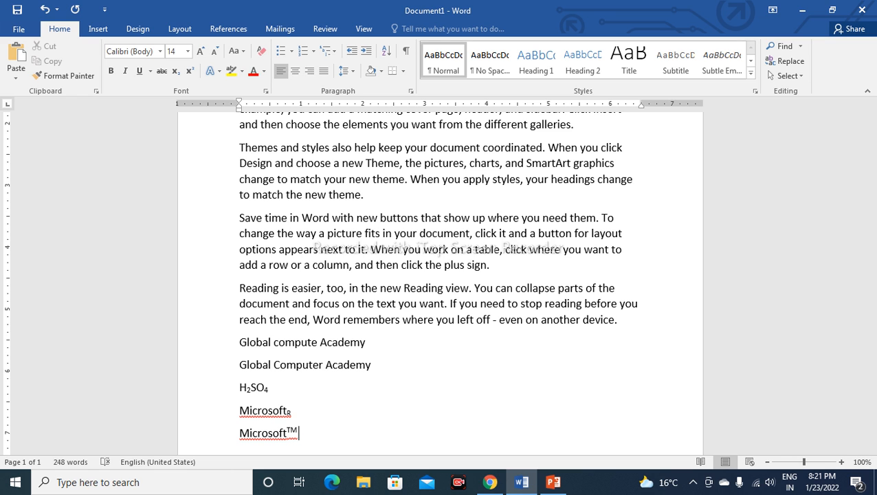
{"action": "key", "text": "Return"}
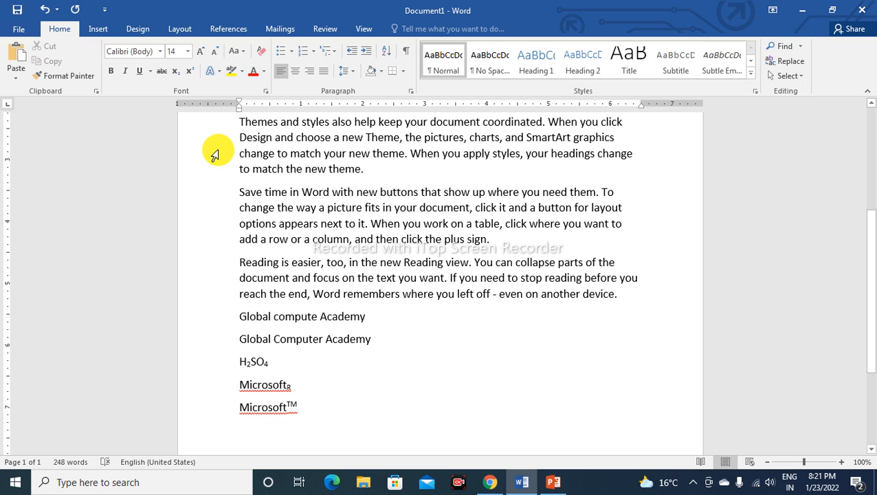
Write "(a+b)" followed by a superscript 2 on the new line, and turn superscript off after it
{"action": "type", "text": "(a"}
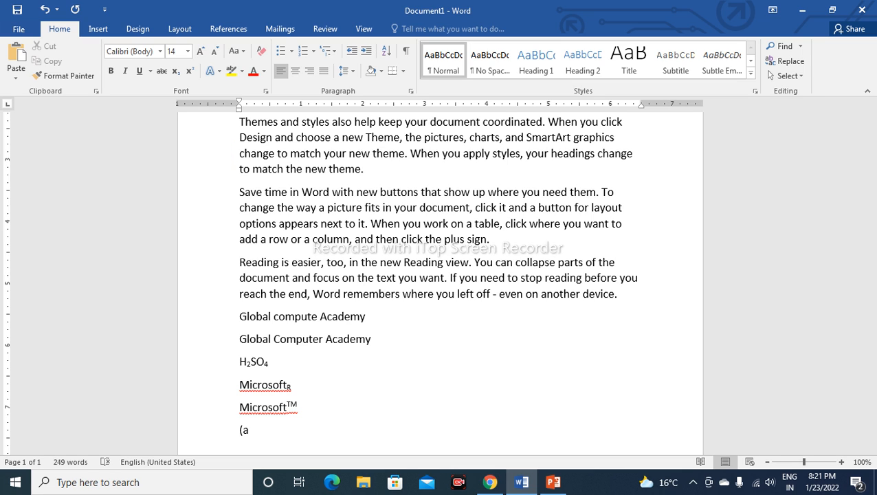
{"action": "type", "text": "+b)"}
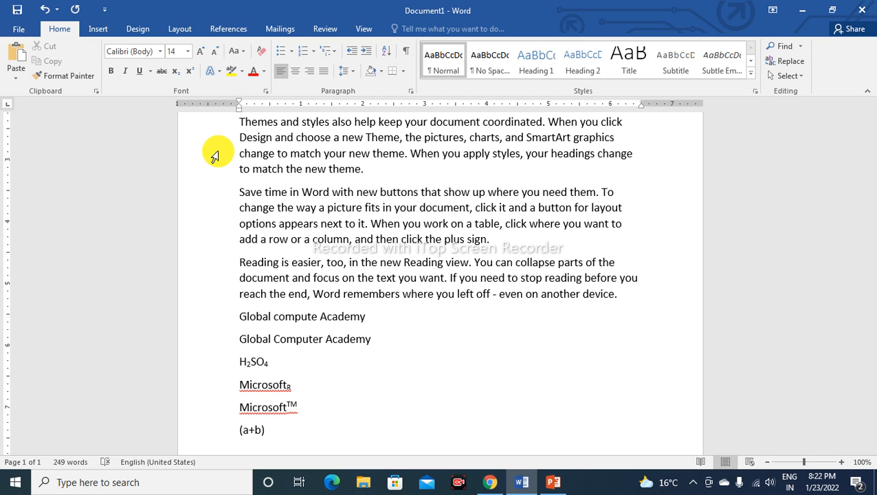
{"action": "type", "text": "2"}
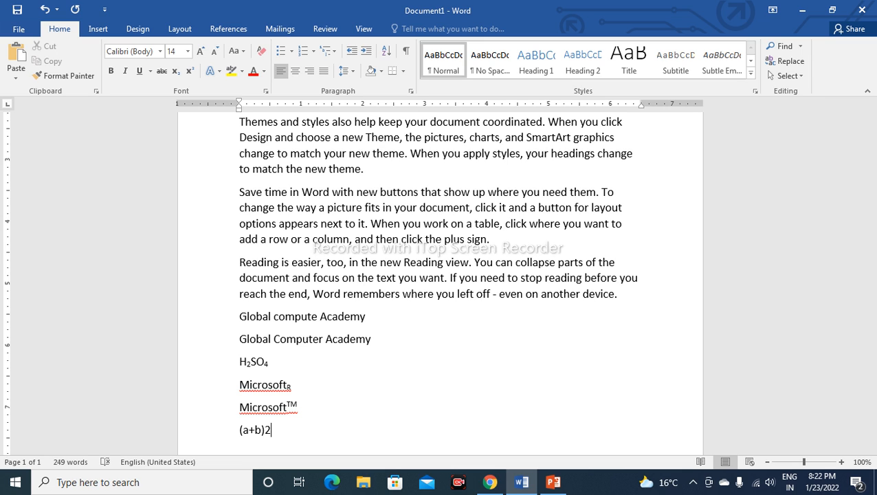
{"action": "key", "text": "BackSpace"}
{"action": "left_click", "coordinate": [192, 71]}
{"action": "type", "text": "2"}
{"action": "key", "text": "ctrl+shift+equal"}
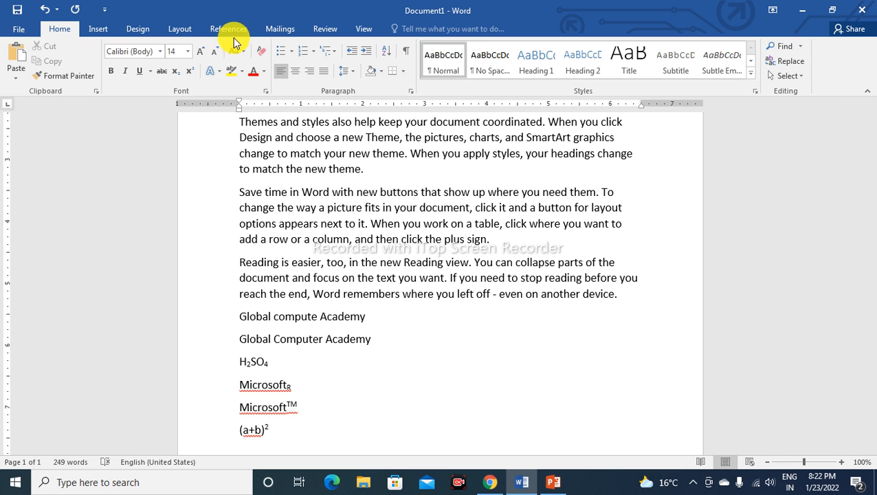
{"action": "left_click", "coordinate": [189, 72]}
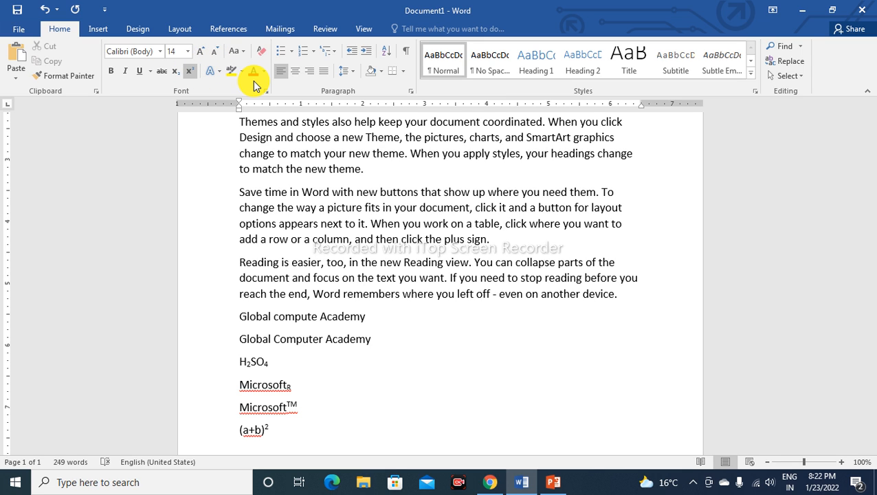
{"action": "left_click", "coordinate": [192, 75]}
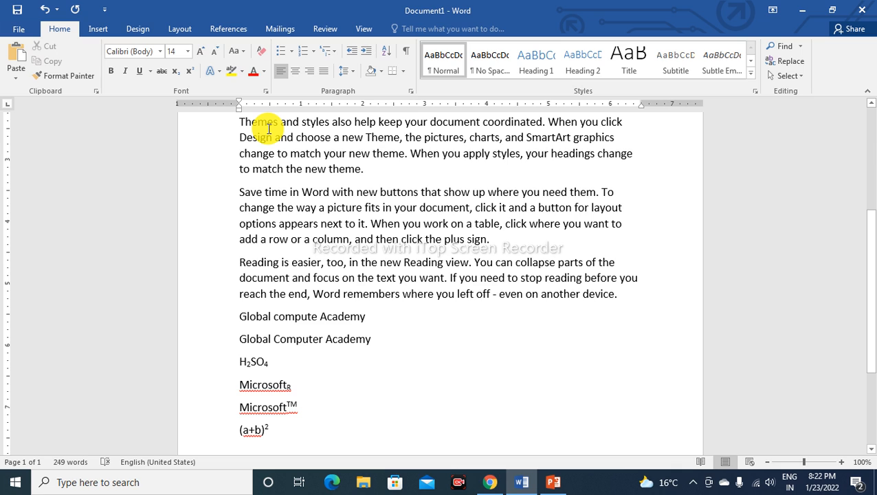
Add "12th" after the squared expression with a gap between them, and select its "th"
{"action": "type", "text": "th"}
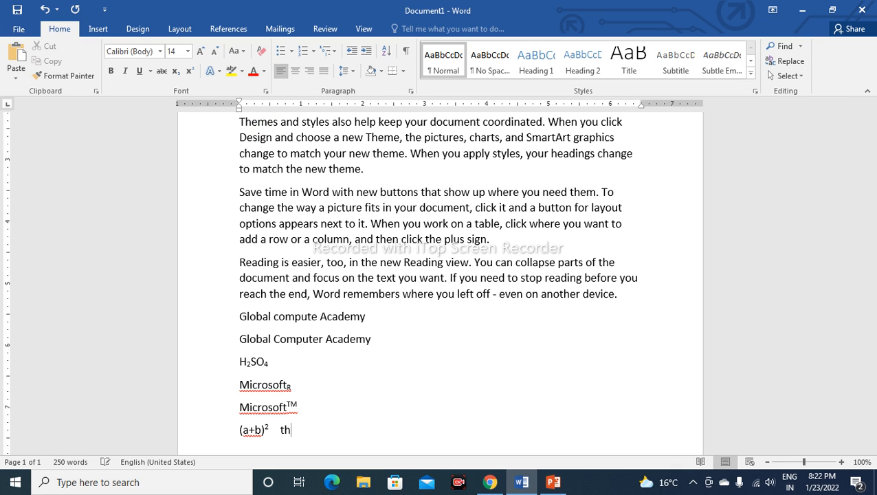
{"action": "key", "text": "BackSpace"}
{"action": "key", "text": "BackSpace"}
{"action": "type", "text": "12th"}
{"action": "key", "text": "shift+Left"}
{"action": "key", "text": "shift+Left"}
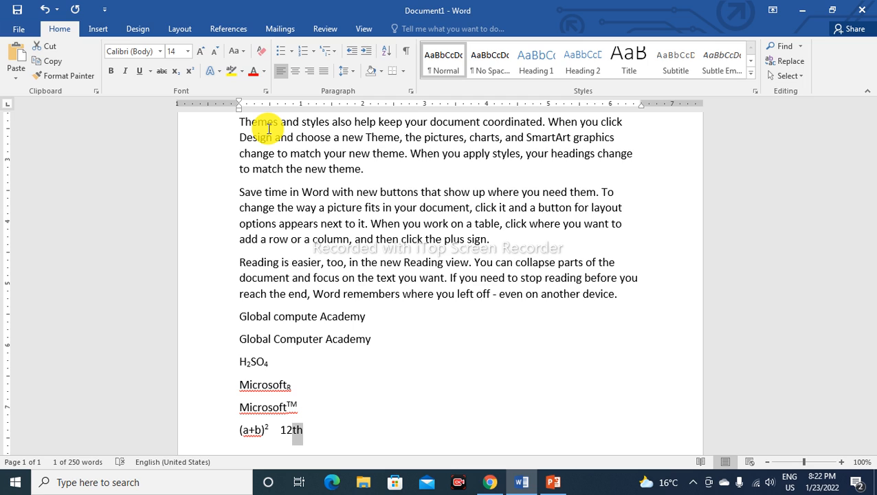
Try subscript and superscript on the selected "th" of 12th, and return it to normal text
{"action": "key", "text": "ctrl+equal"}
{"action": "key", "text": "ctrl+equal"}
{"action": "key", "text": "ctrl+shift+plus"}
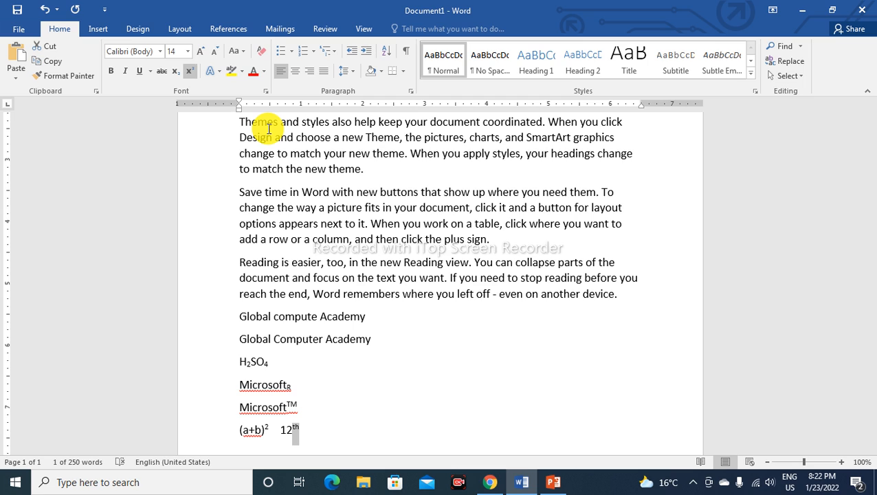
{"action": "key", "text": "ctrl+equal"}
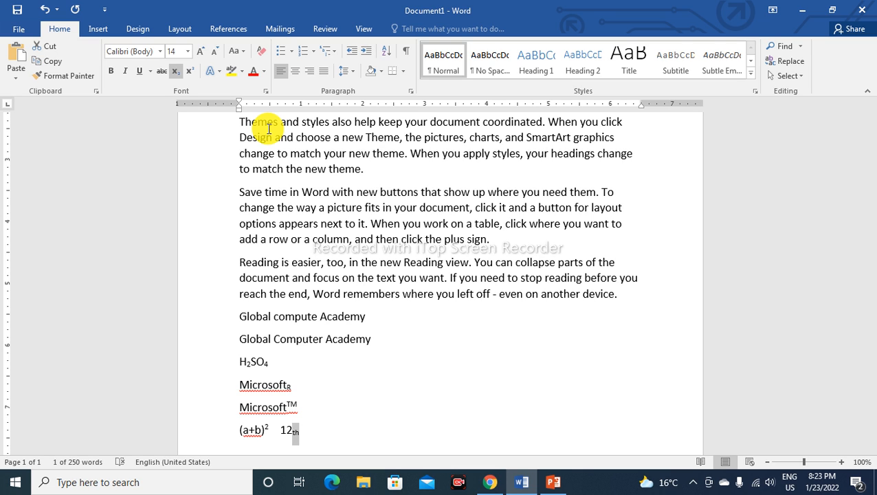
{"action": "key", "text": "ctrl+equal"}
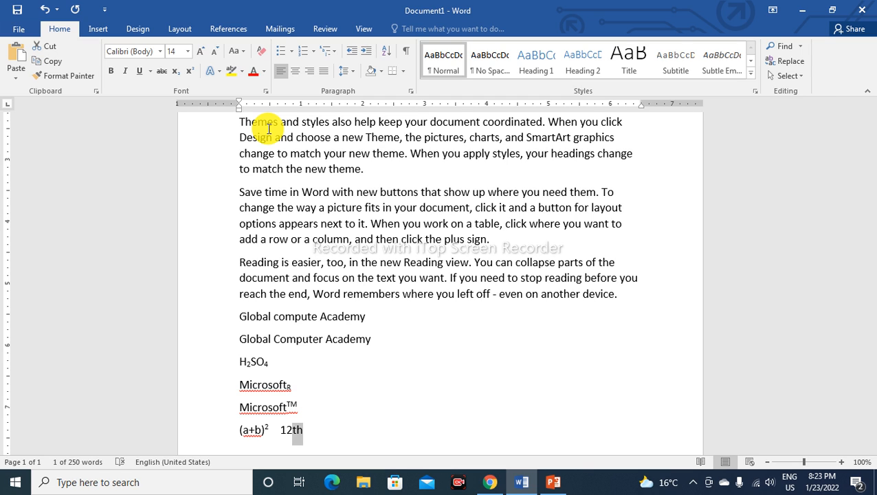
Format the "th" of 12th as superscript, and start a new line after it
{"action": "left_click", "coordinate": [194, 73]}
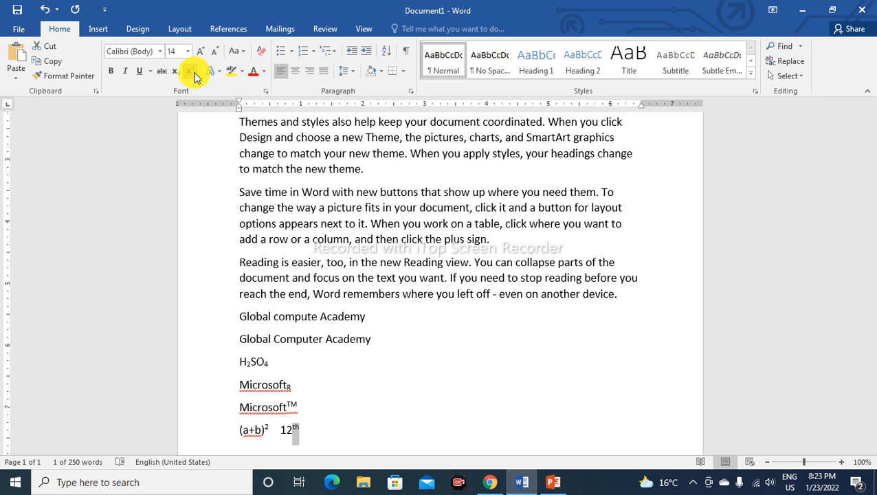
{"action": "left_click", "coordinate": [313, 431]}
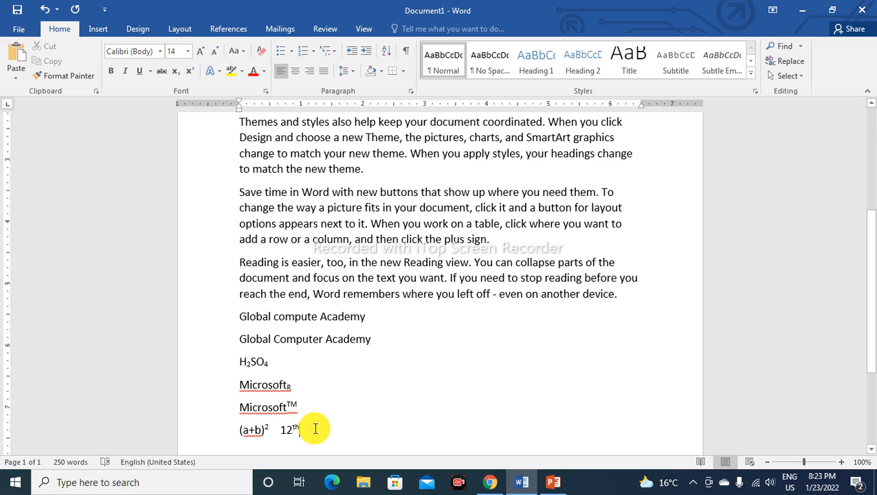
{"action": "key", "text": "Return"}
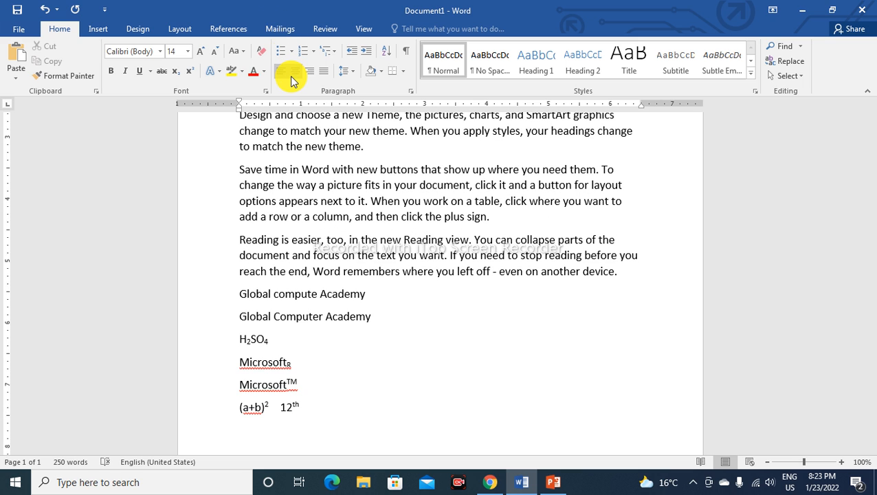